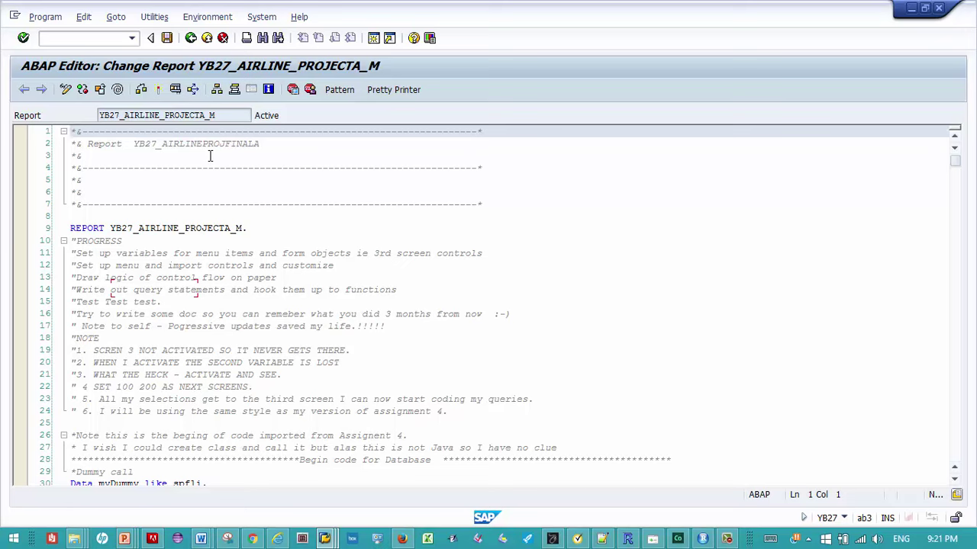
Step: Run the airline report program and choose Singapore as the departure city and Rome as the arrival city
click(177, 90)
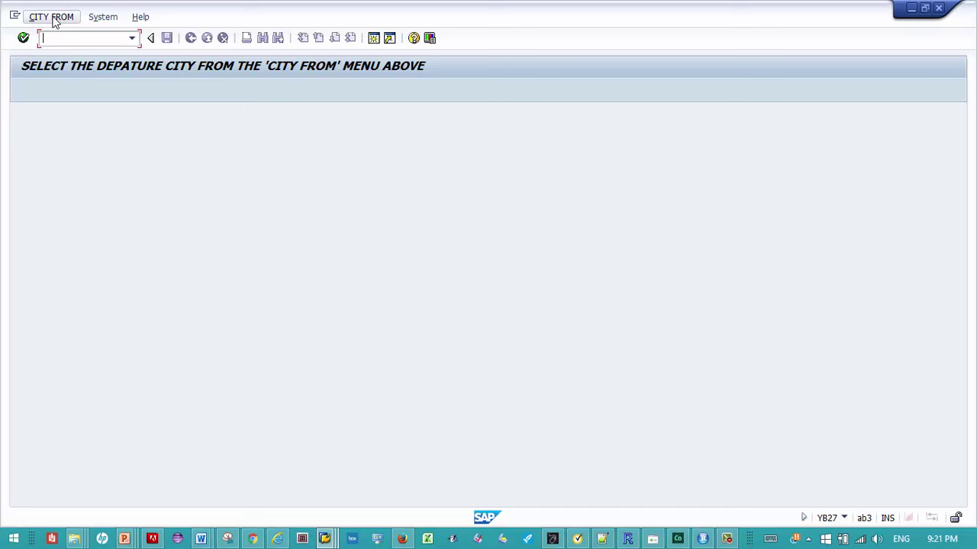
click(52, 17)
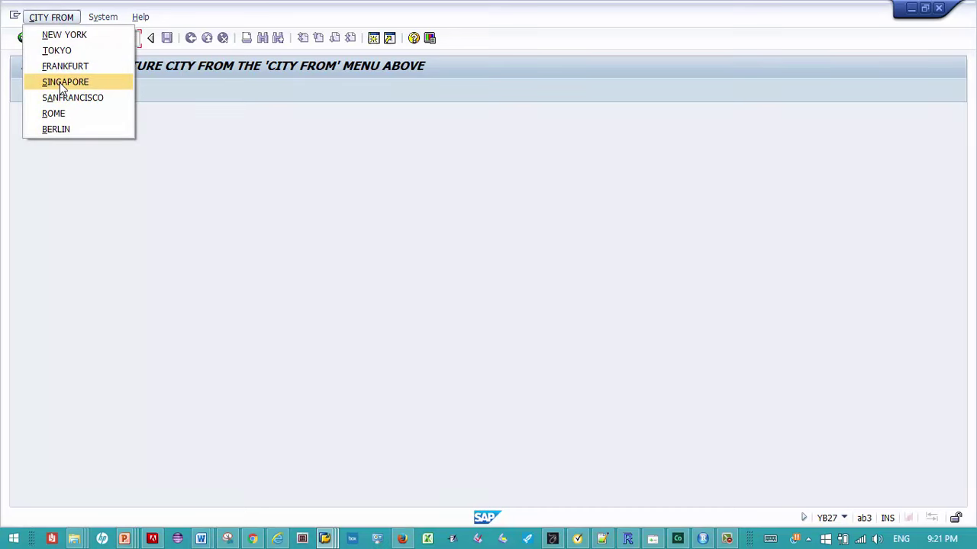
click(60, 82)
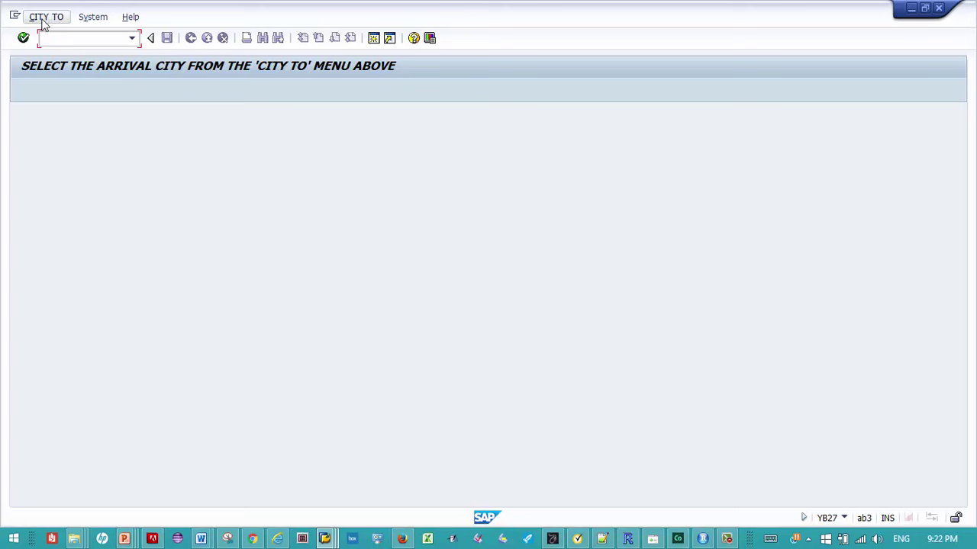
click(44, 21)
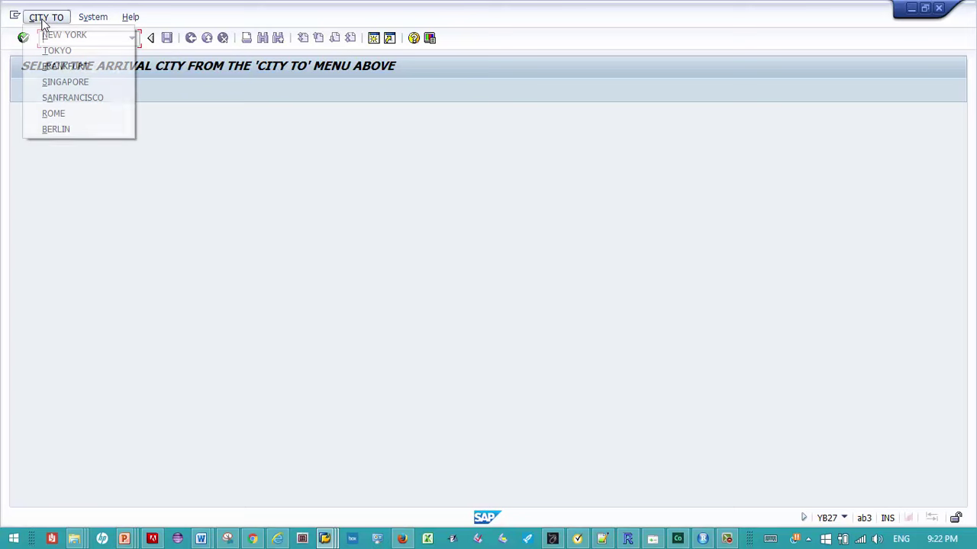
click(53, 113)
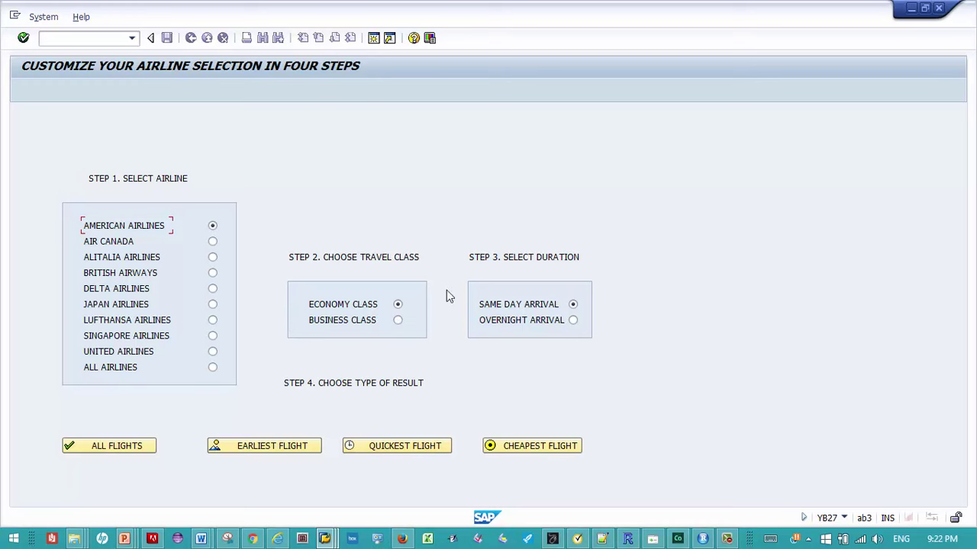
Step: Generate the All Flights report for all airlines, review it to its closing notes, and return to the source code
click(212, 225)
click(212, 367)
click(137, 446)
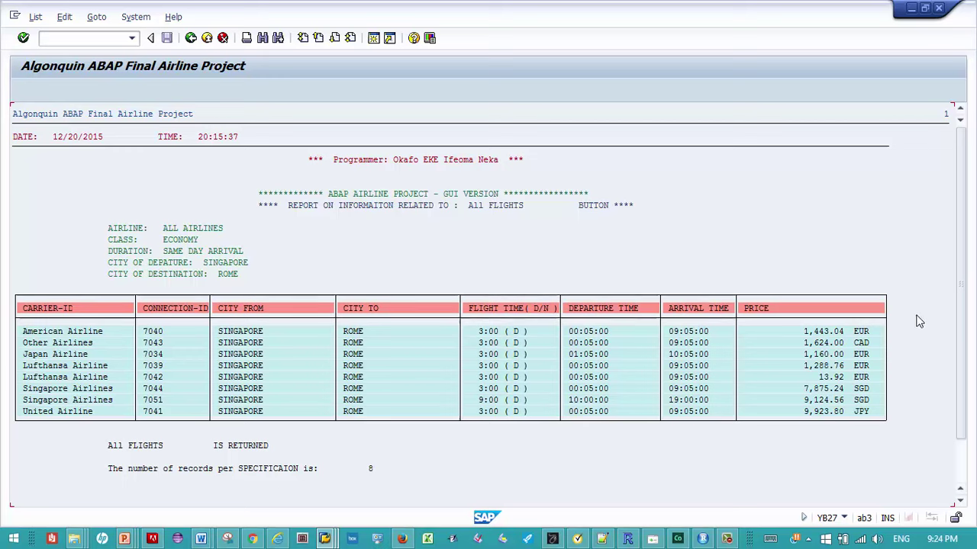
drag(962, 446, 966, 489)
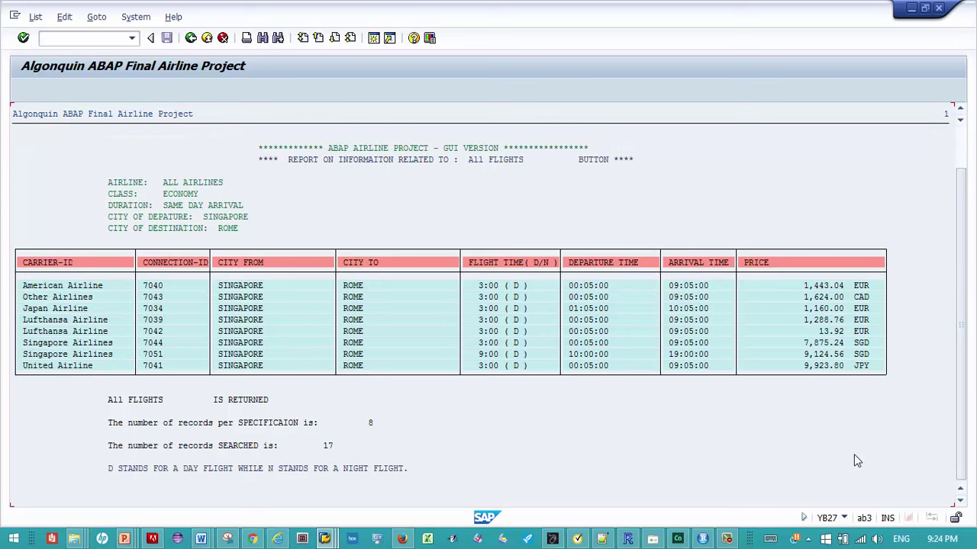
click(961, 502)
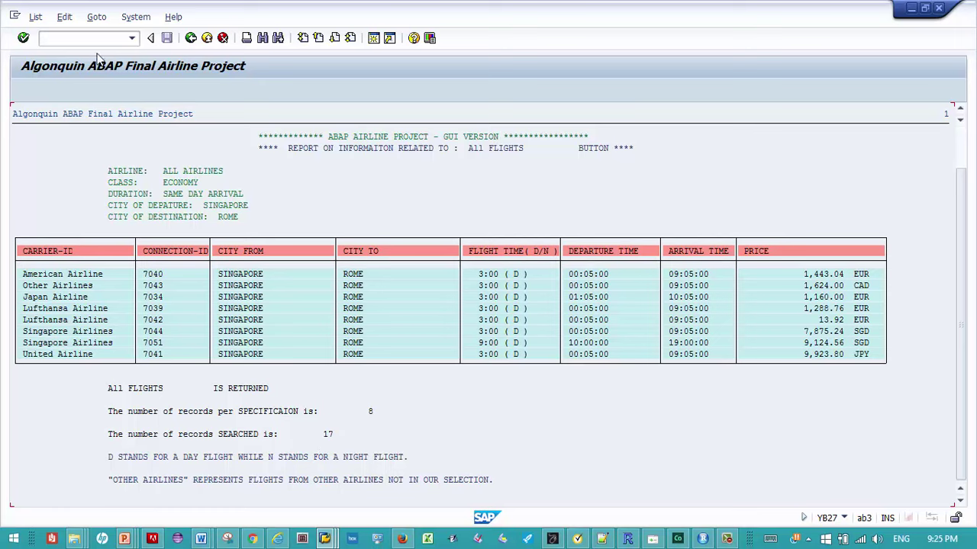
click(191, 38)
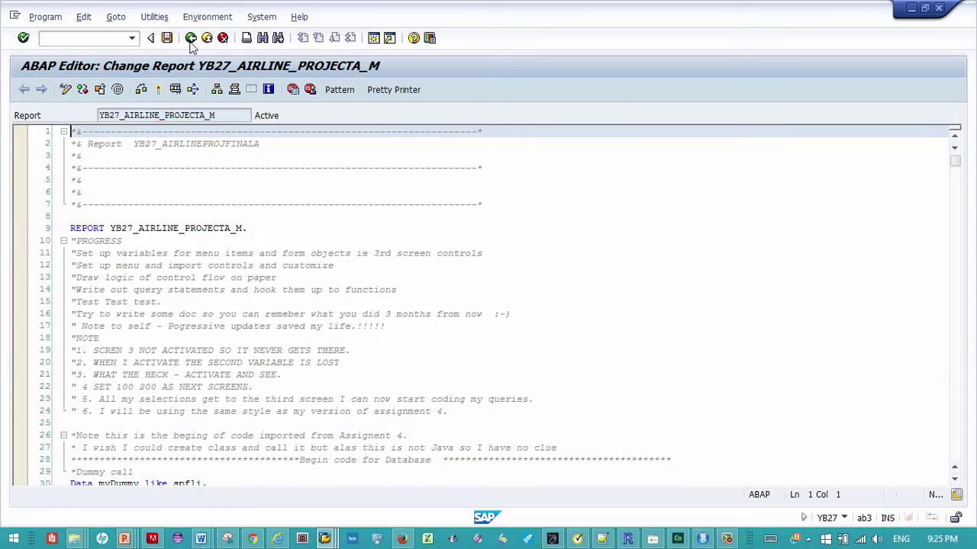
Step: Run the program again with Singapore as departure city and Rome as arrival city
click(175, 90)
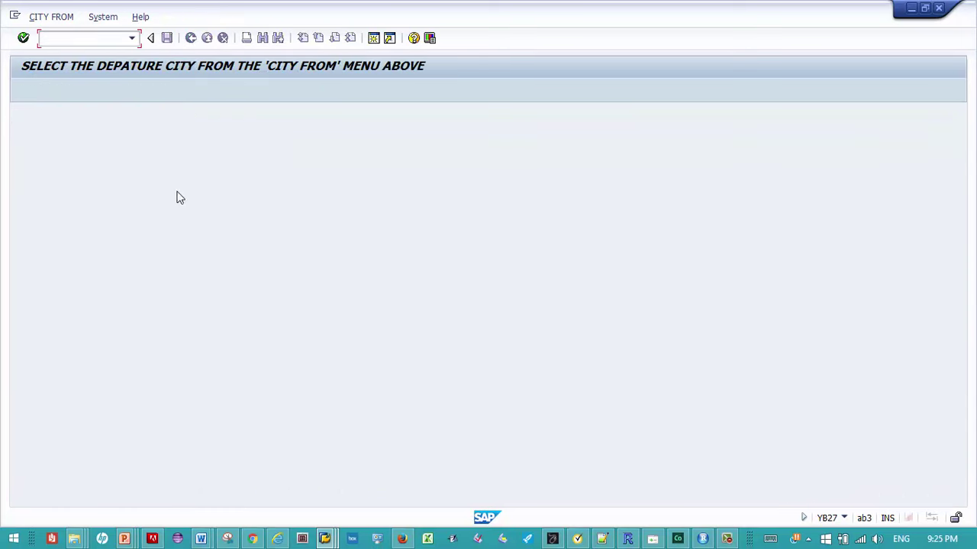
click(51, 16)
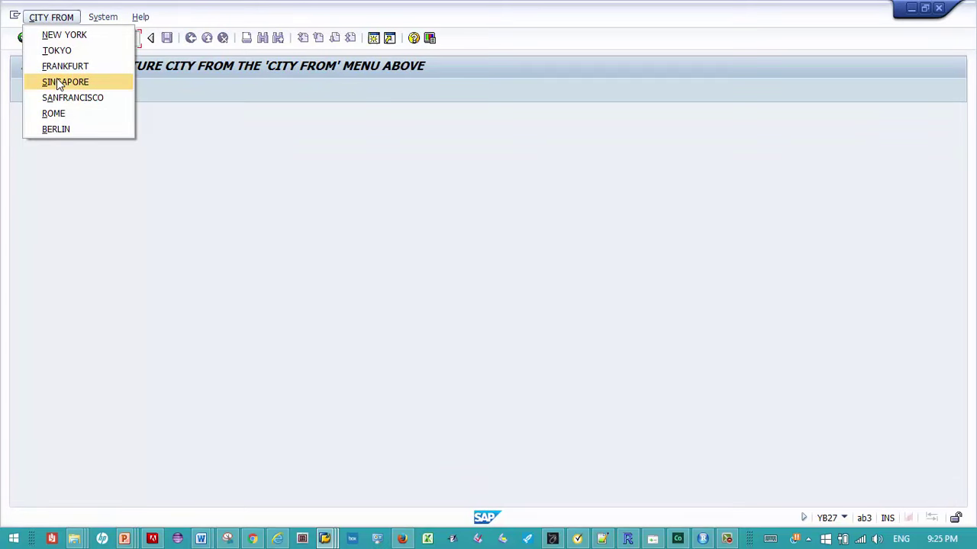
click(49, 80)
click(46, 16)
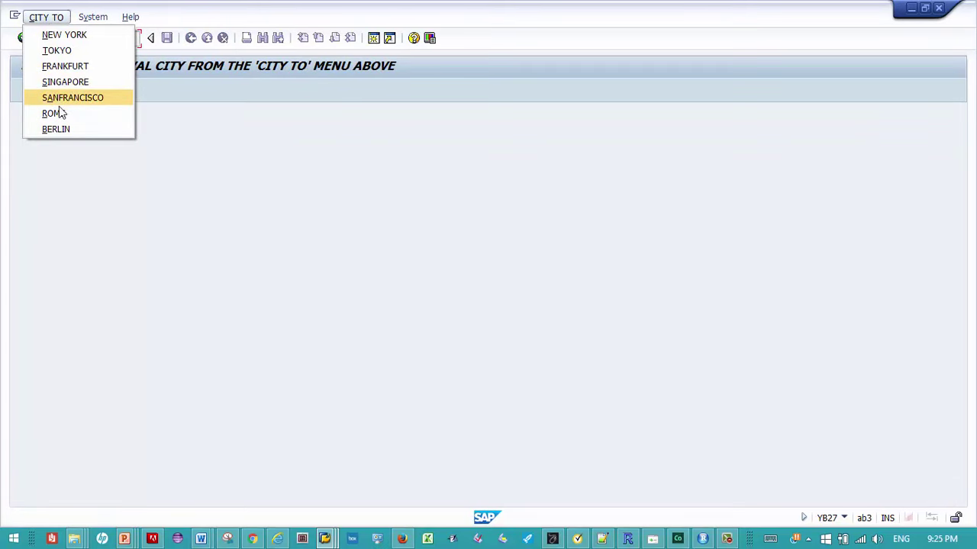
click(61, 112)
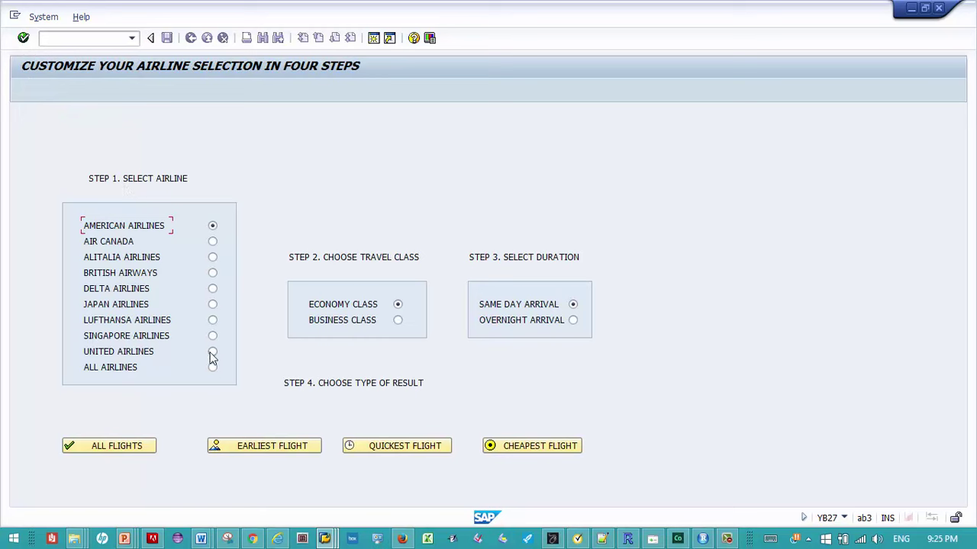
Step: Generate the All Flights report for all airlines with overnight arrival, review it, and return to the source code
click(212, 368)
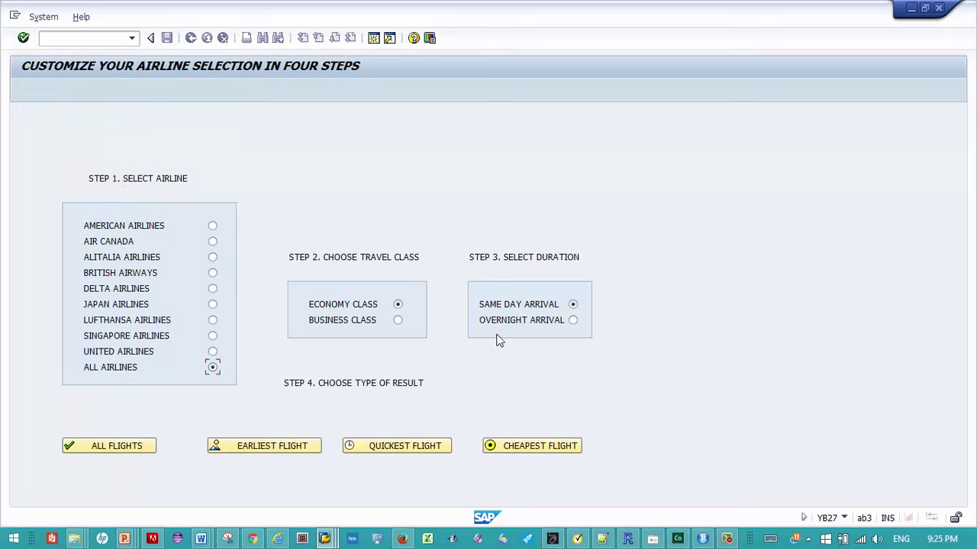
click(573, 320)
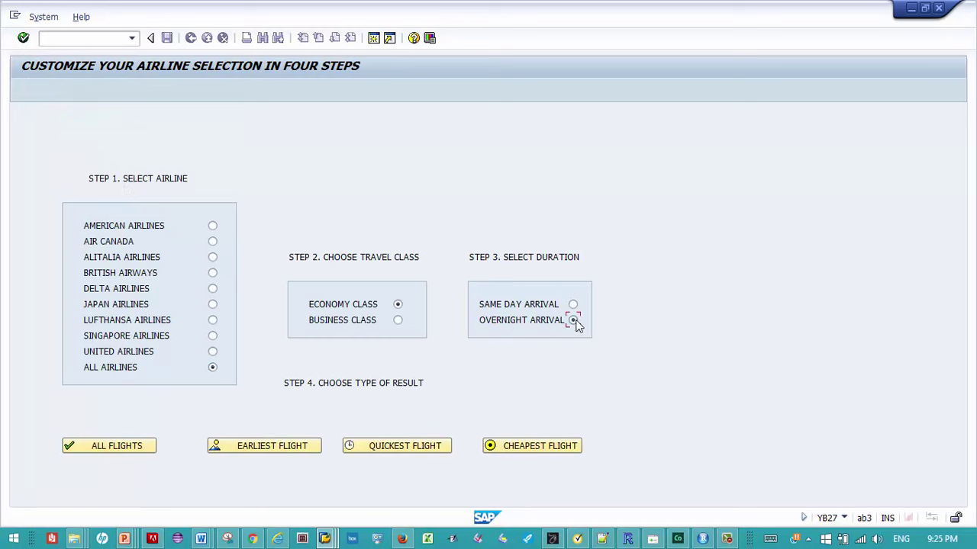
click(108, 448)
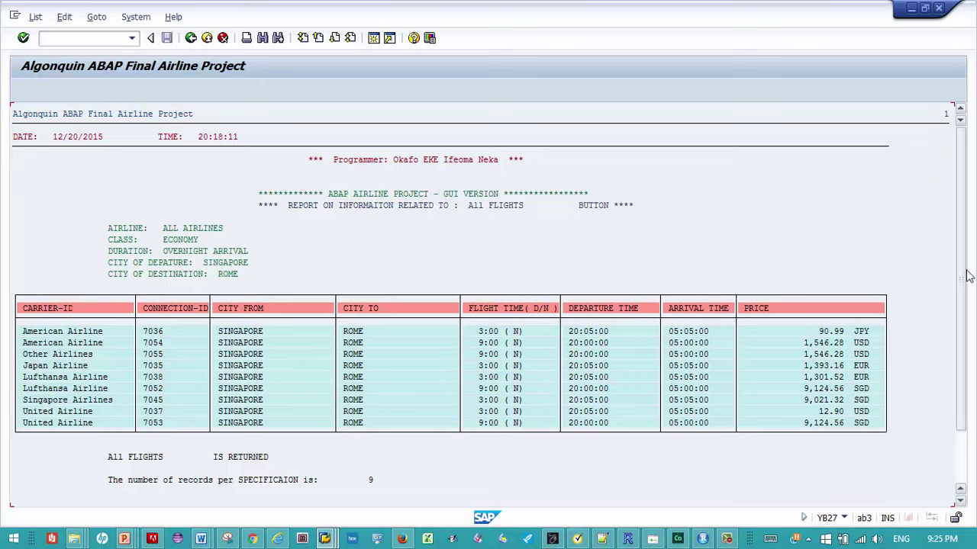
scroll(798, 413, down, 2)
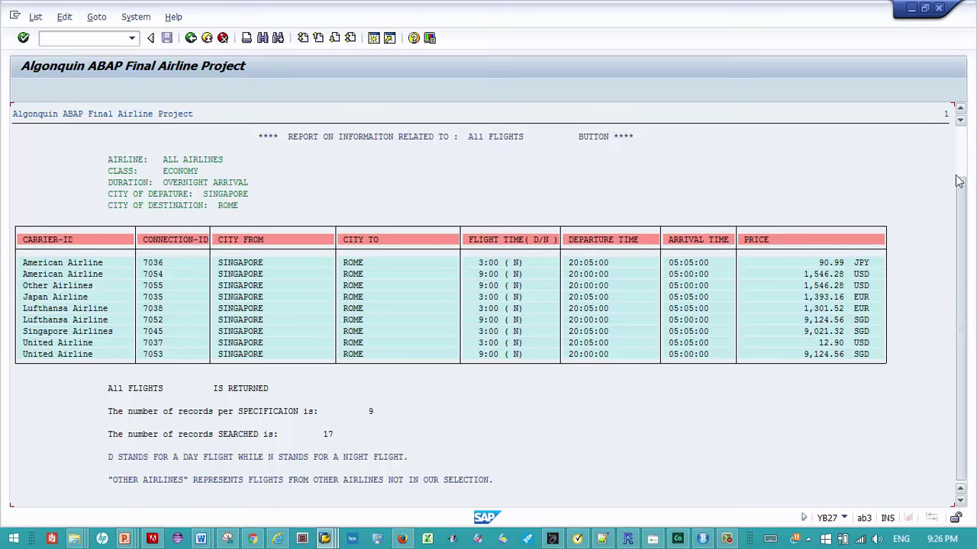
drag(959, 187, 958, 129)
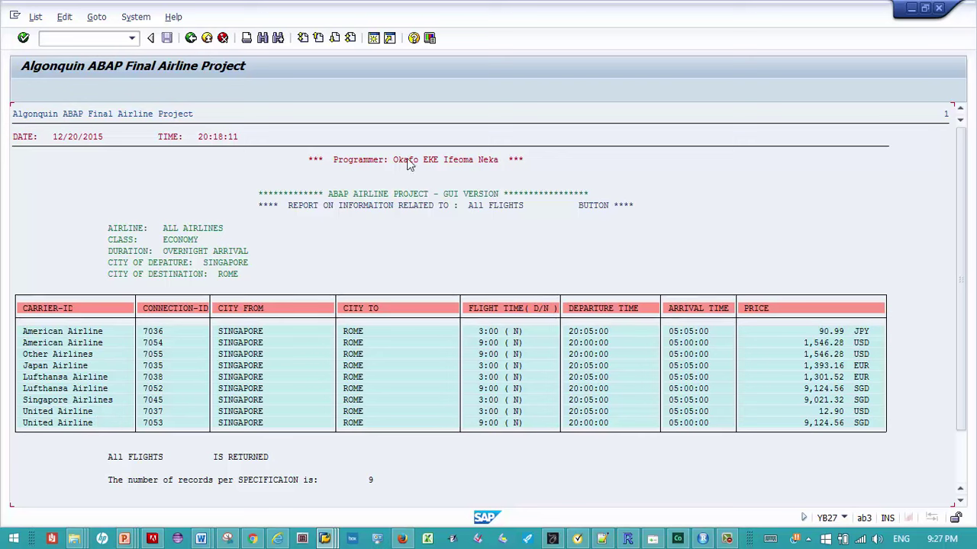
click(190, 38)
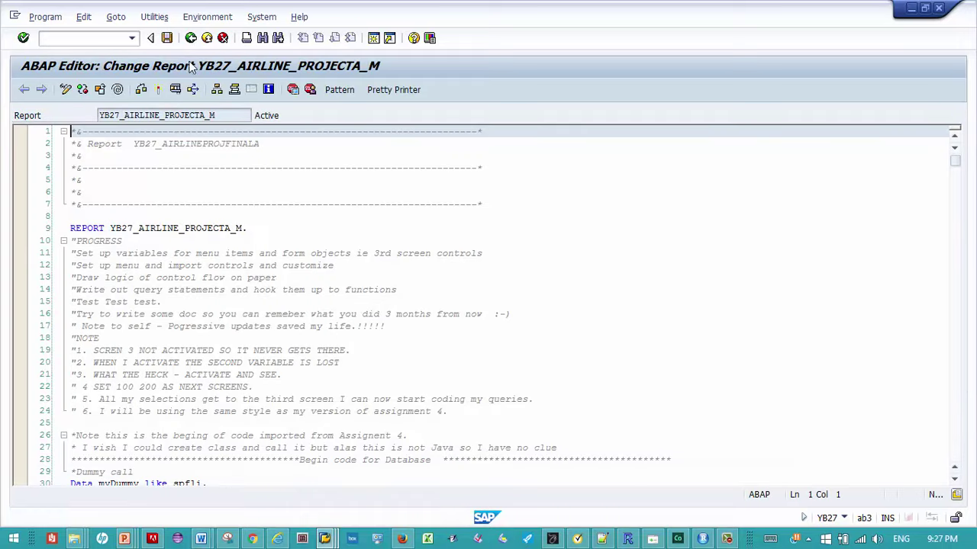
Step: Restart the program for another query on the route from Singapore to Rome
click(158, 89)
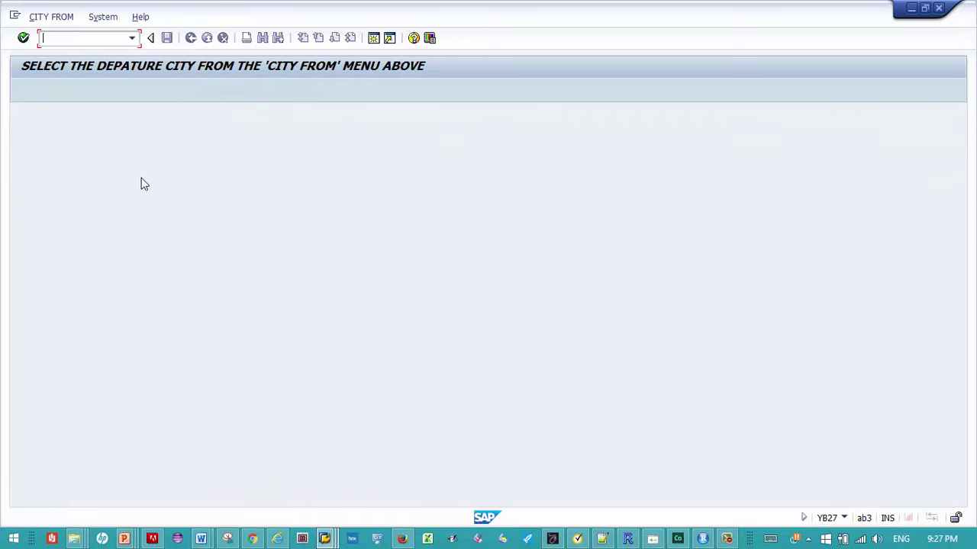
click(42, 19)
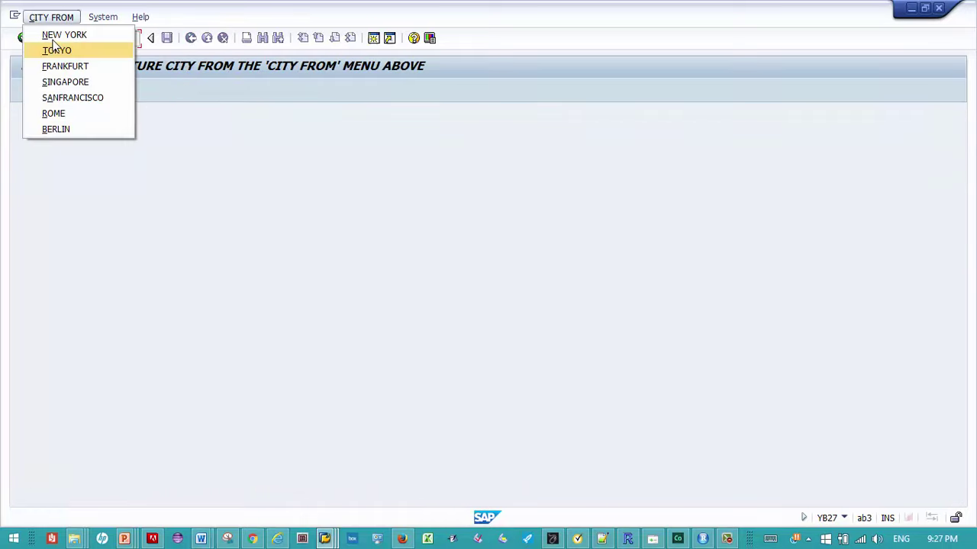
click(68, 86)
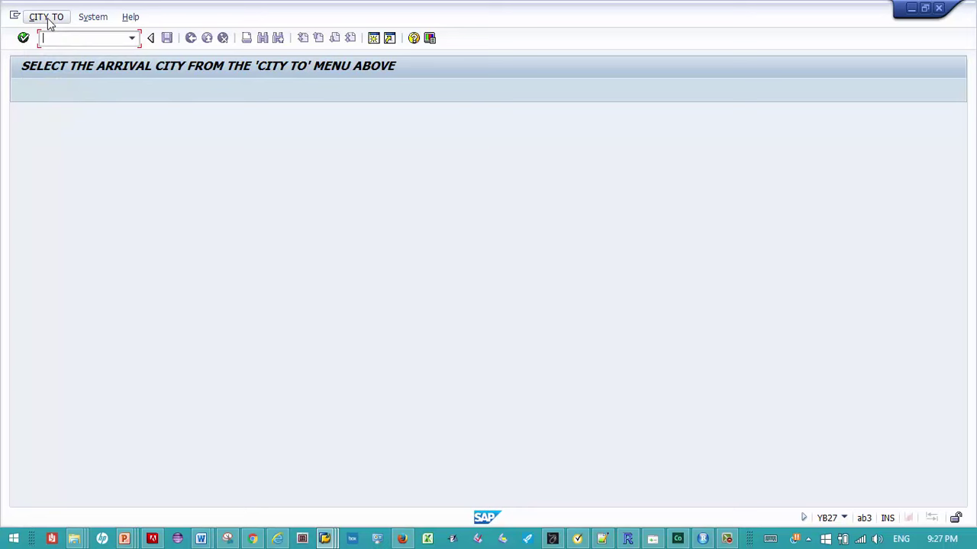
click(46, 17)
click(52, 113)
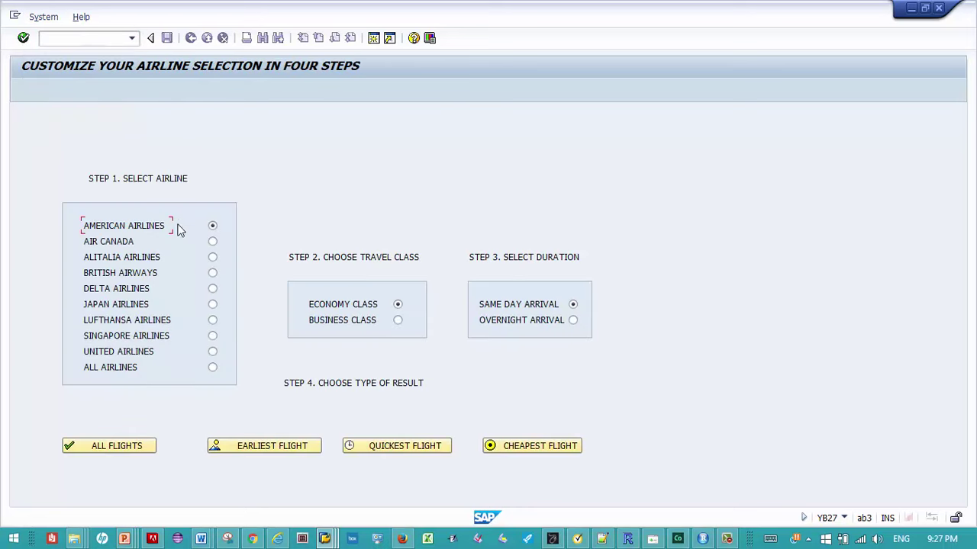
Step: Generate the Cheapest Flight report for all airlines with overnight arrival and return to the source code
click(213, 369)
click(572, 319)
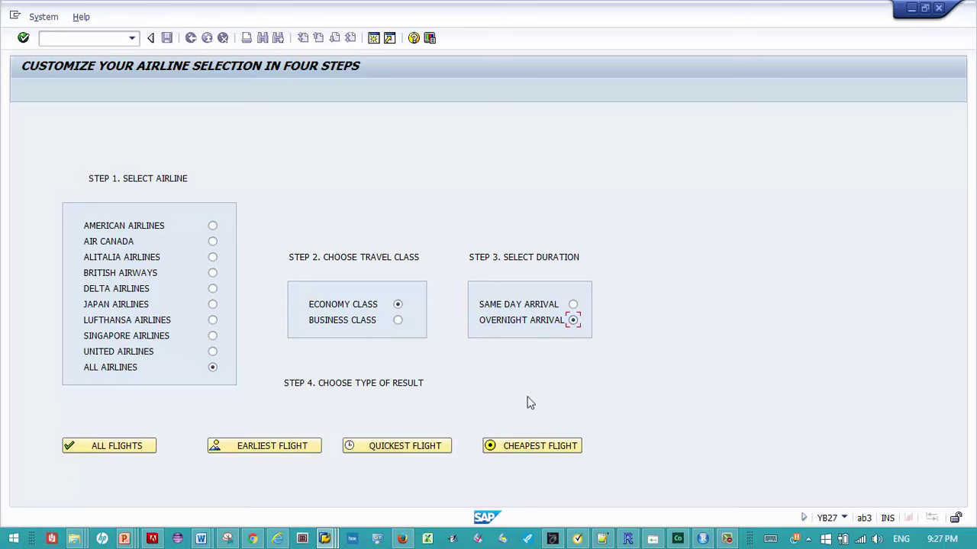
click(540, 448)
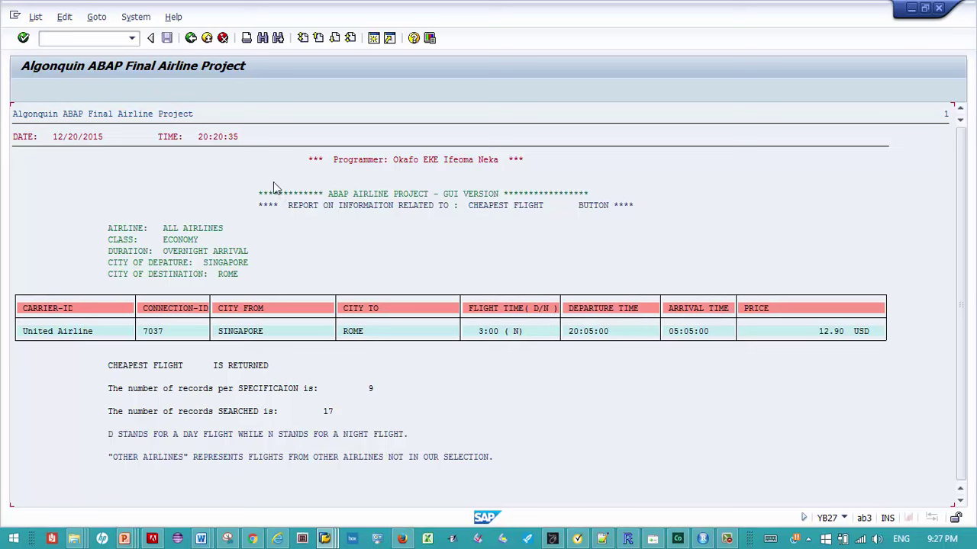
click(190, 39)
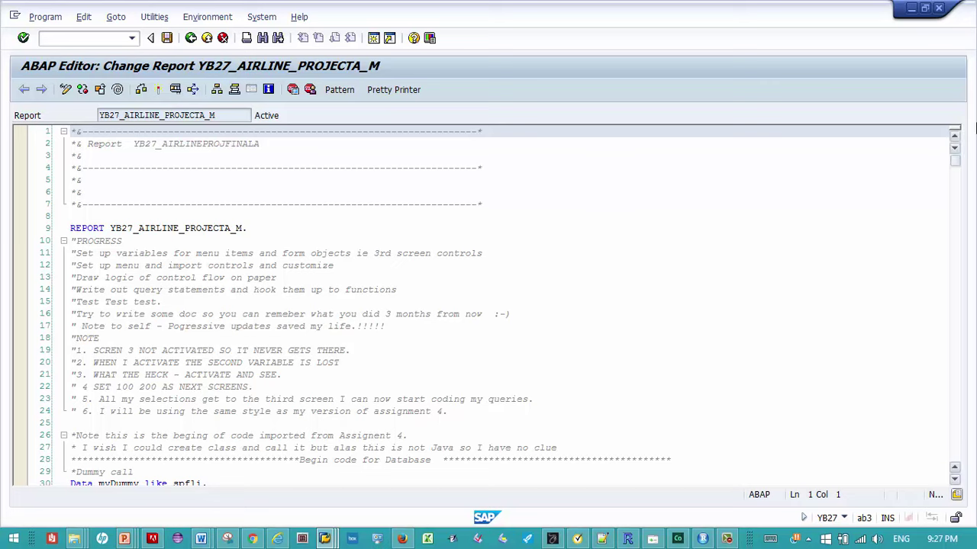
Step: Examine the program's opening comments, the myspfli type definition including its y27Period field, and the constant and data declarations
click(955, 481)
click(955, 481)
click(955, 481)
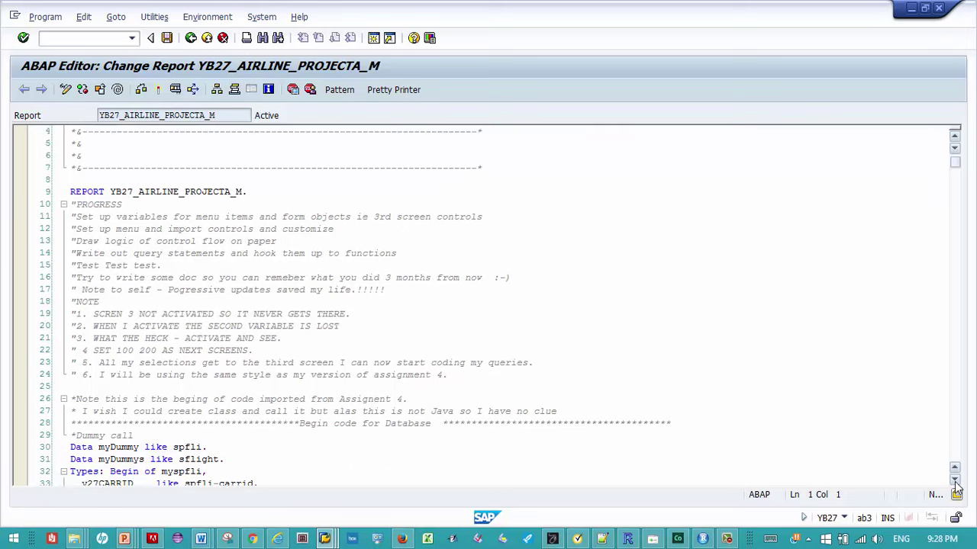
click(955, 480)
click(955, 480)
click(955, 481)
click(955, 481)
click(955, 481)
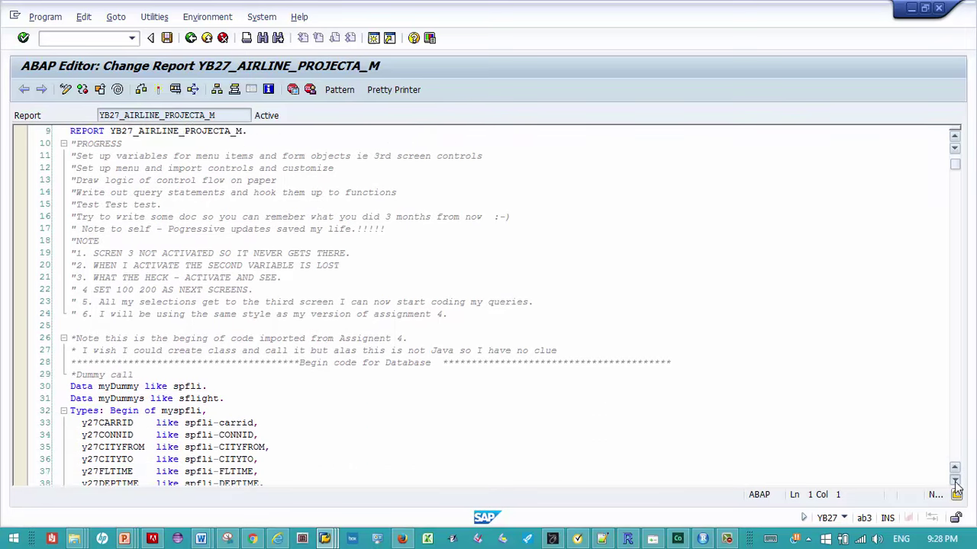
click(955, 481)
click(955, 480)
click(955, 480)
click(955, 481)
click(955, 481)
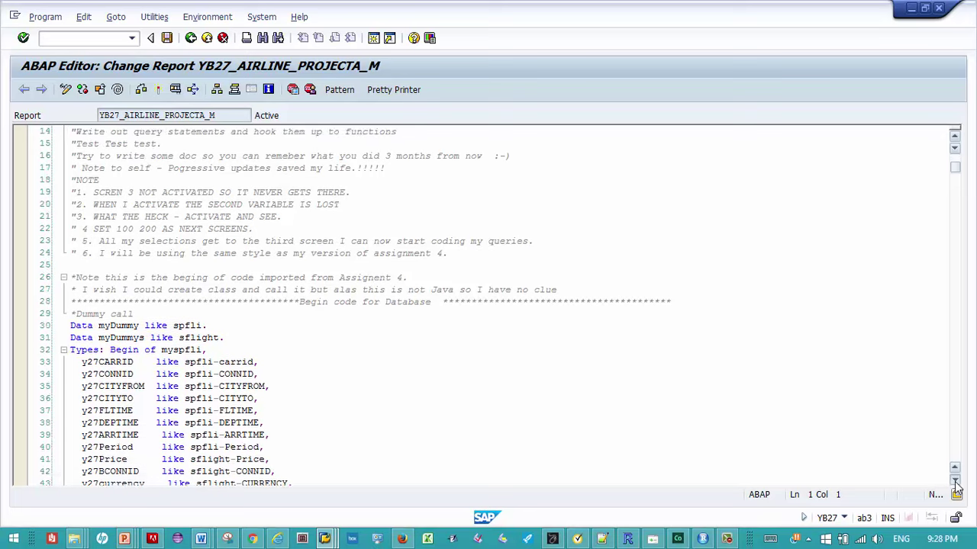
scroll(956, 481, down, 6)
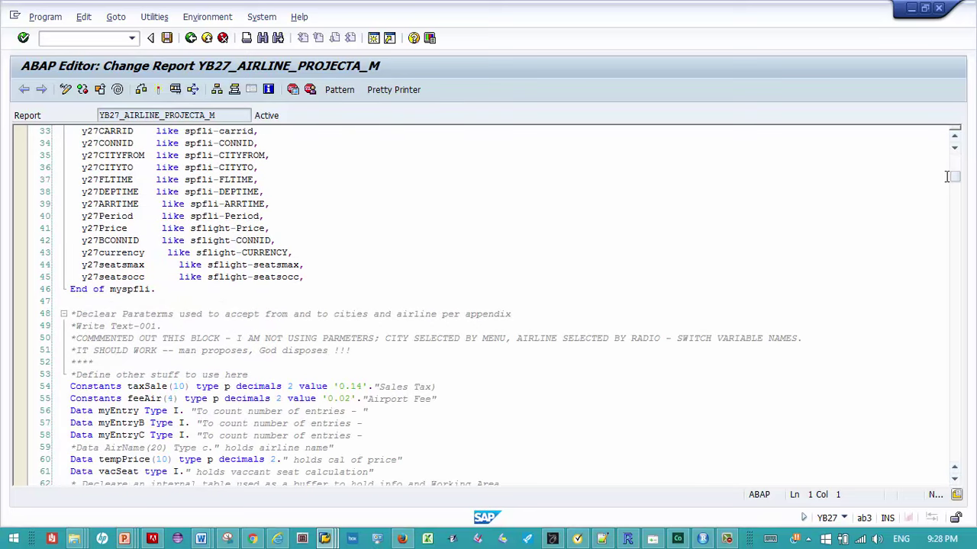
drag(955, 178, 943, 163)
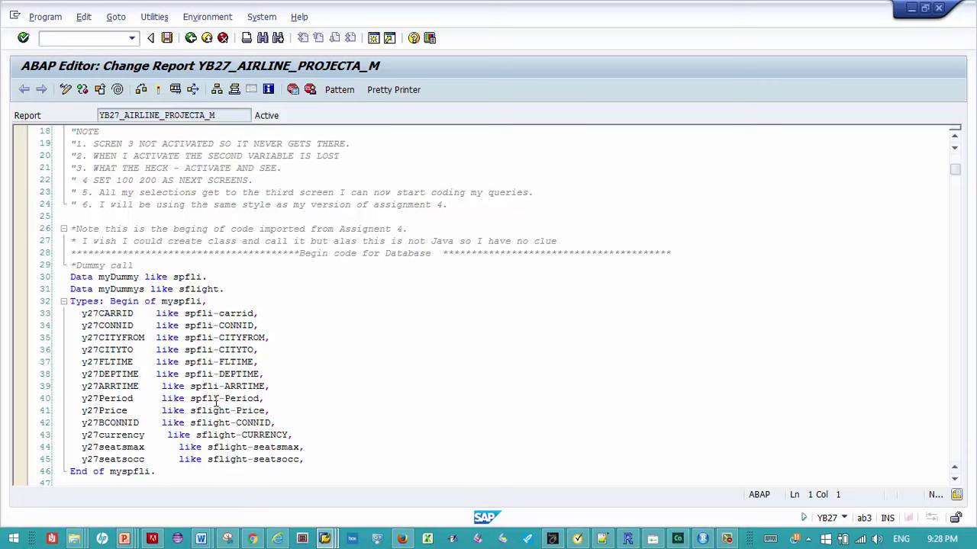
drag(275, 398, 174, 406)
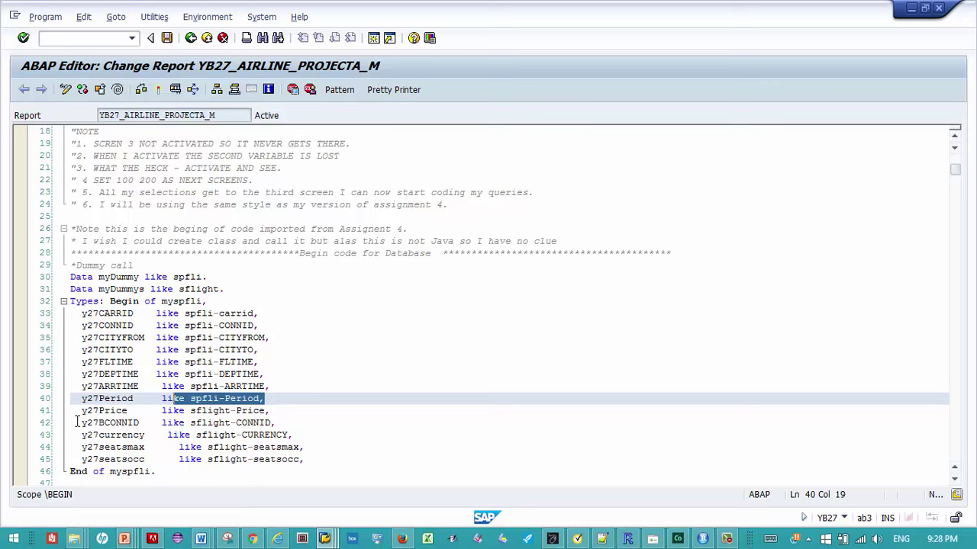
Step: Open the dictionary definition of the spfli table from its myDummy declaration and bring up the selection screen for its contents
click(190, 279)
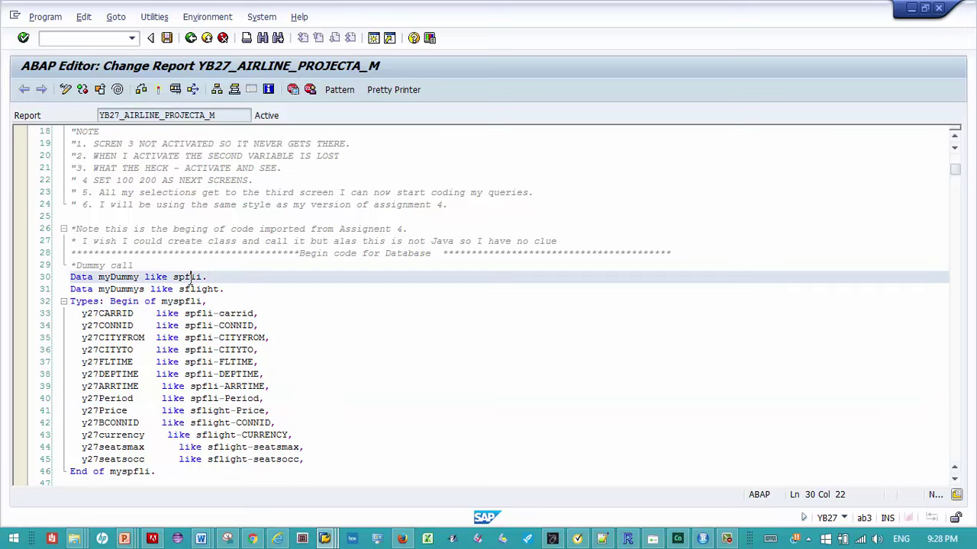
double_click(190, 279)
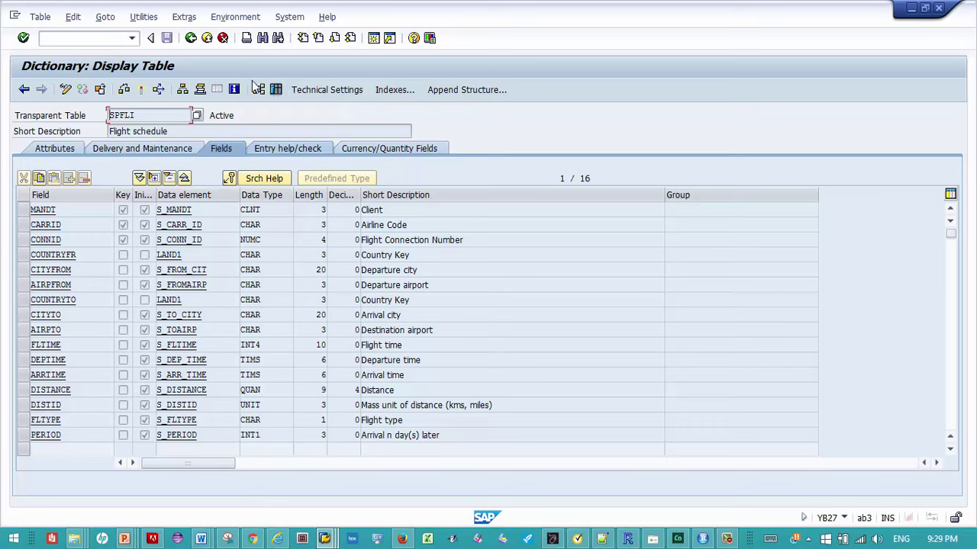
click(276, 90)
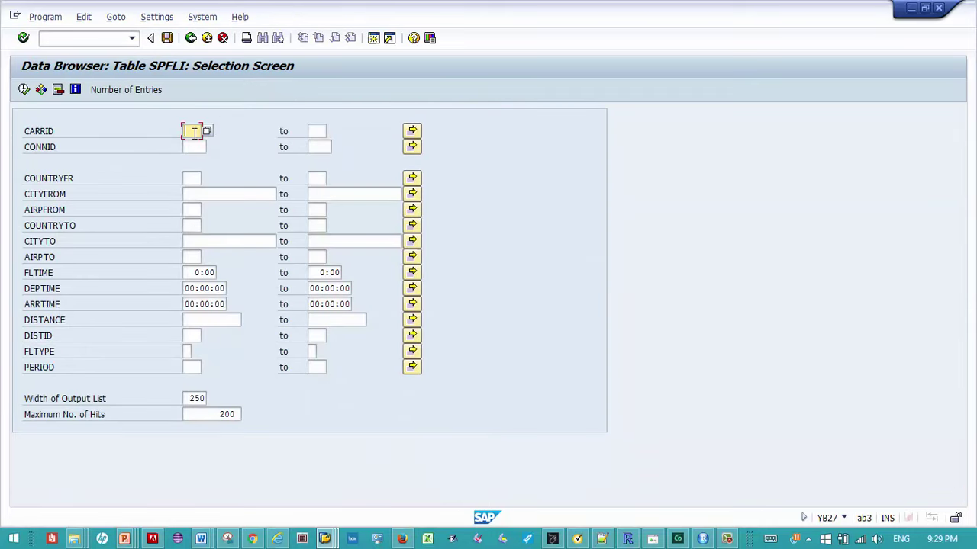
Step: List the SPFLI table entries for carriers AA to UA
text(aa)
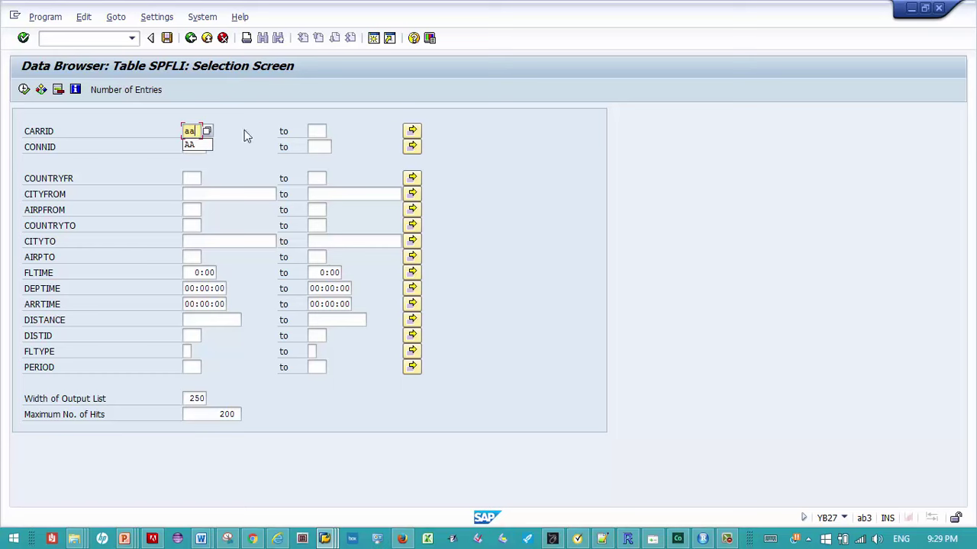
click(316, 131)
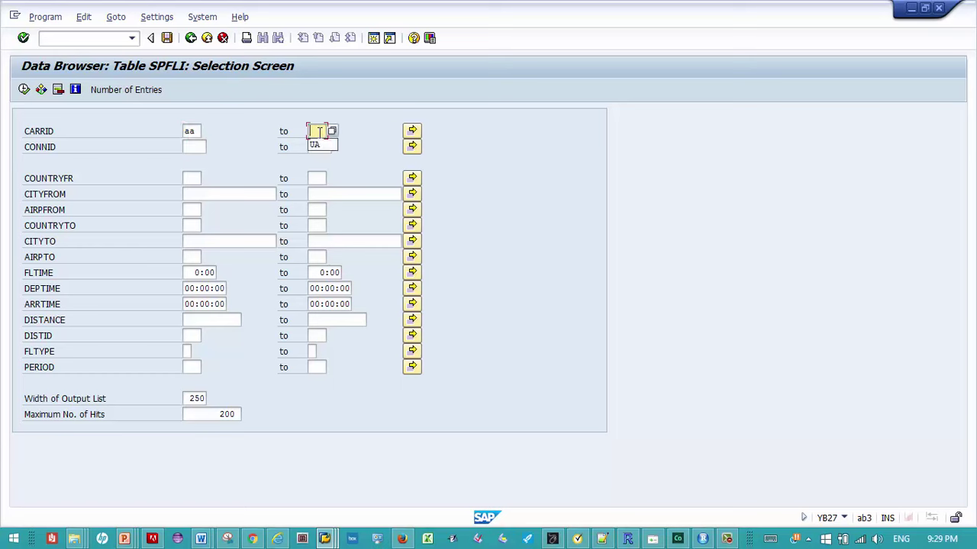
click(319, 145)
click(24, 90)
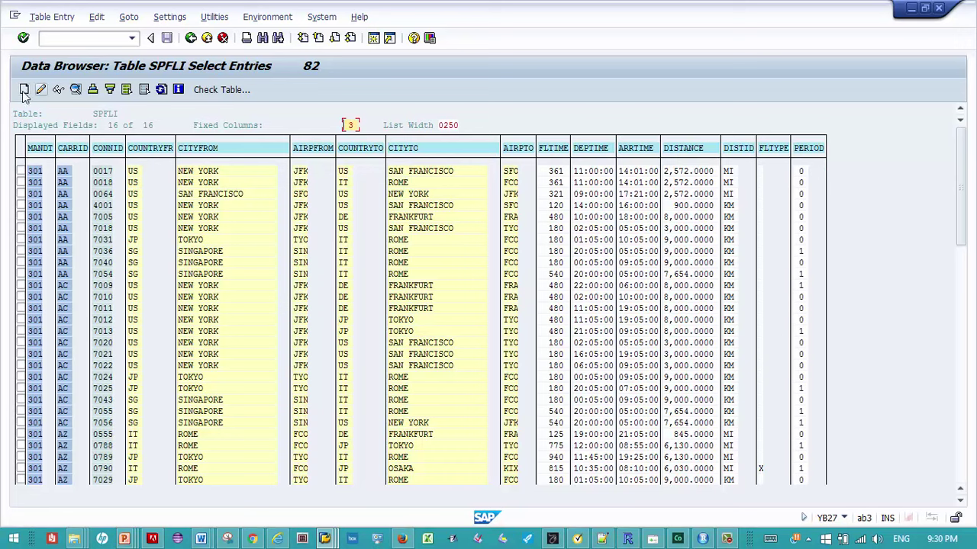
Step: Examine the listed SPFLI flight connections down to the last rows, including their PERIOD values
click(390, 354)
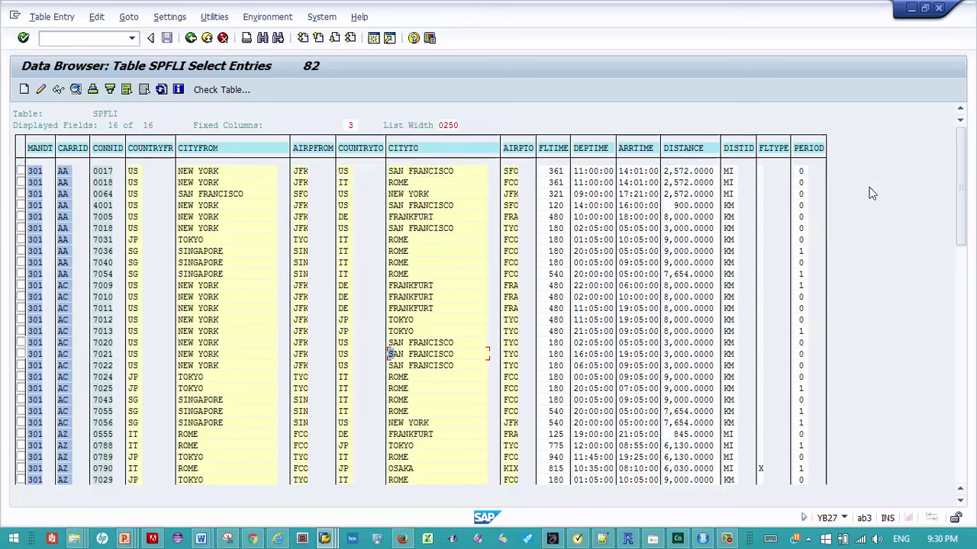
drag(960, 192, 966, 360)
click(961, 472)
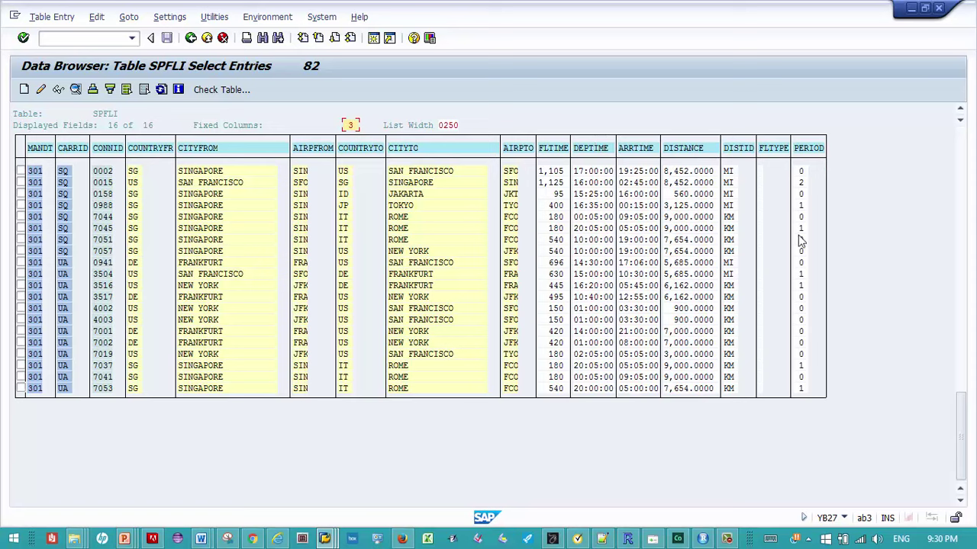
click(801, 172)
click(963, 147)
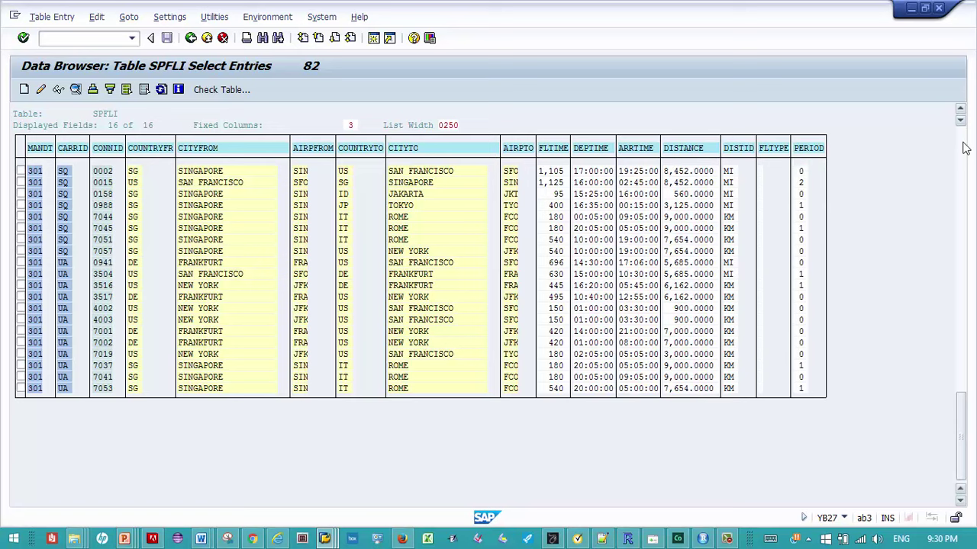
click(963, 147)
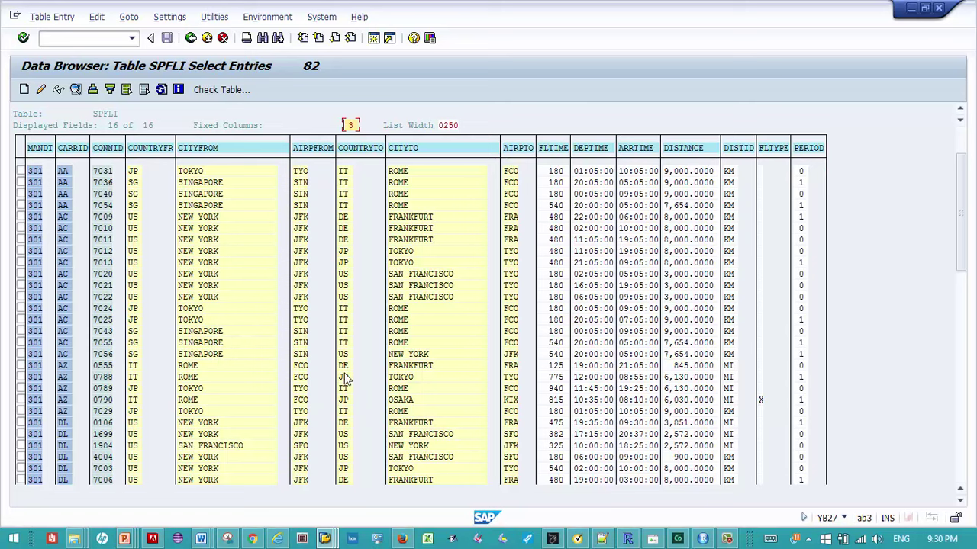
Step: Leave the SPFLI entries and table definition and return to the report's source code
click(190, 38)
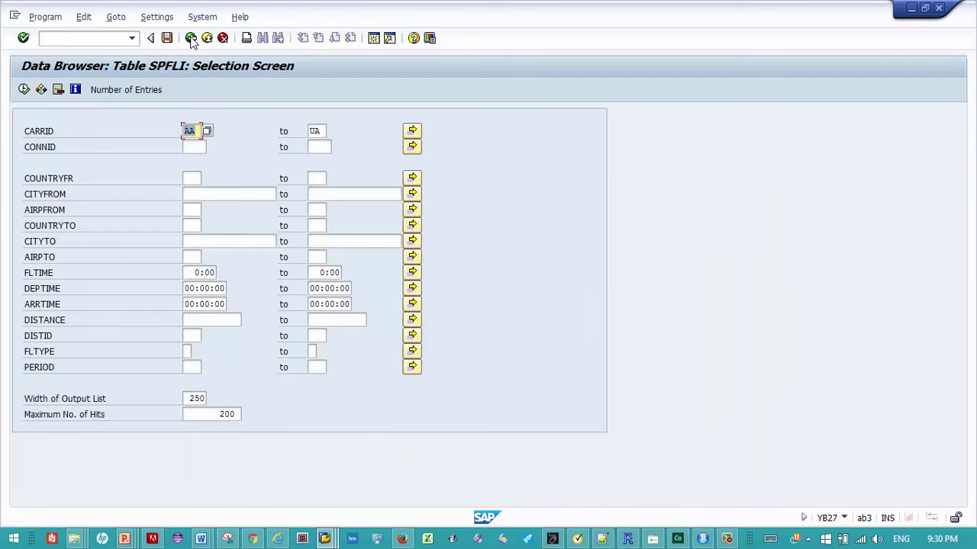
click(191, 38)
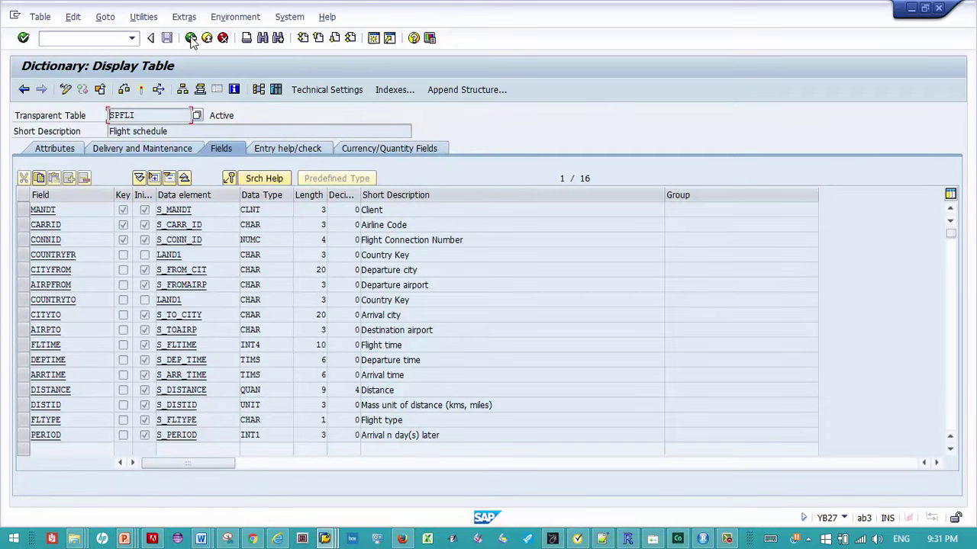
click(190, 38)
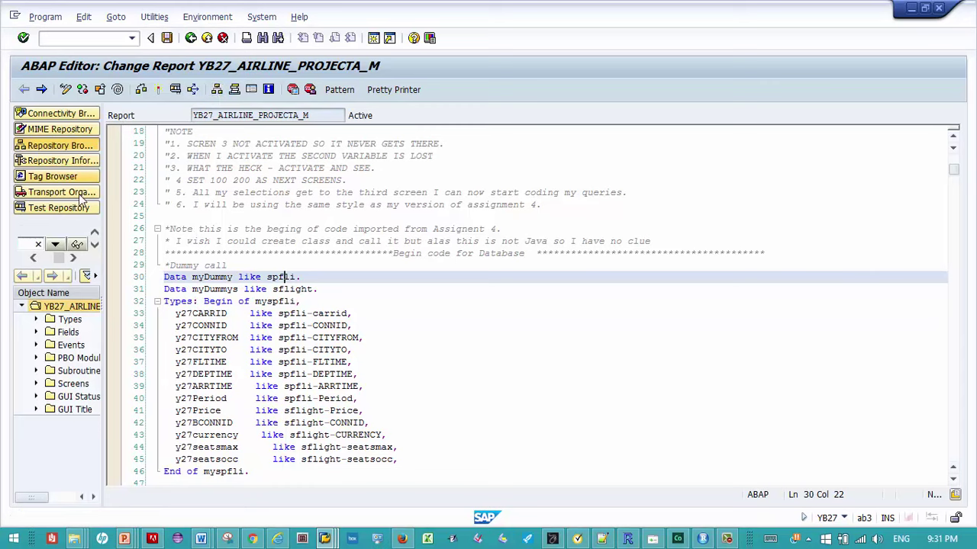
Step: Widen the object tree and expand its Screens, GUI Status and GUI Title folders to examine their contents
drag(101, 276, 151, 276)
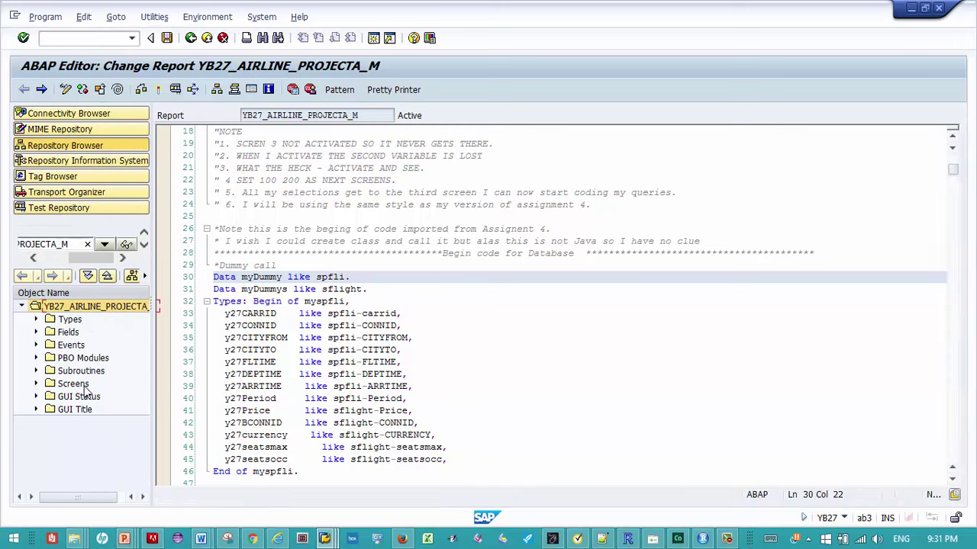
click(69, 359)
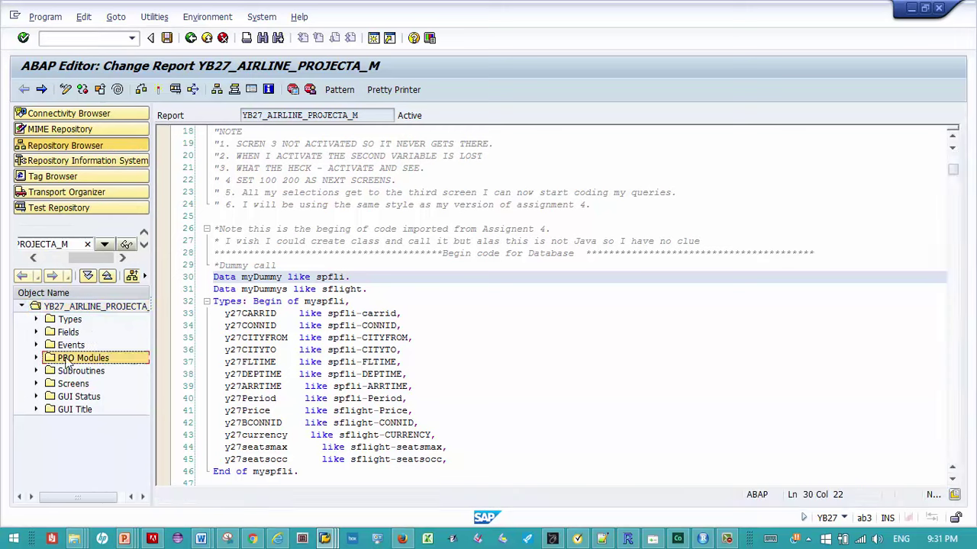
click(69, 375)
click(70, 384)
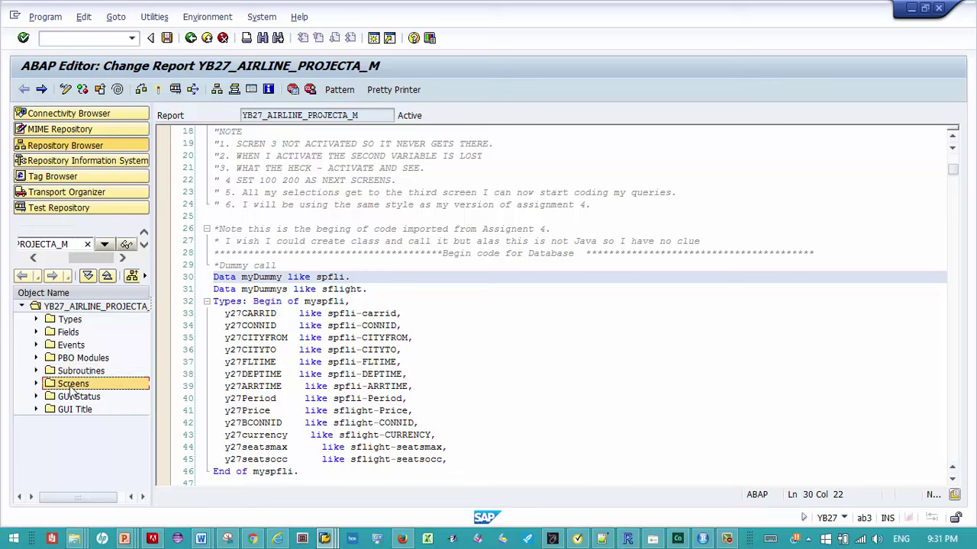
click(76, 399)
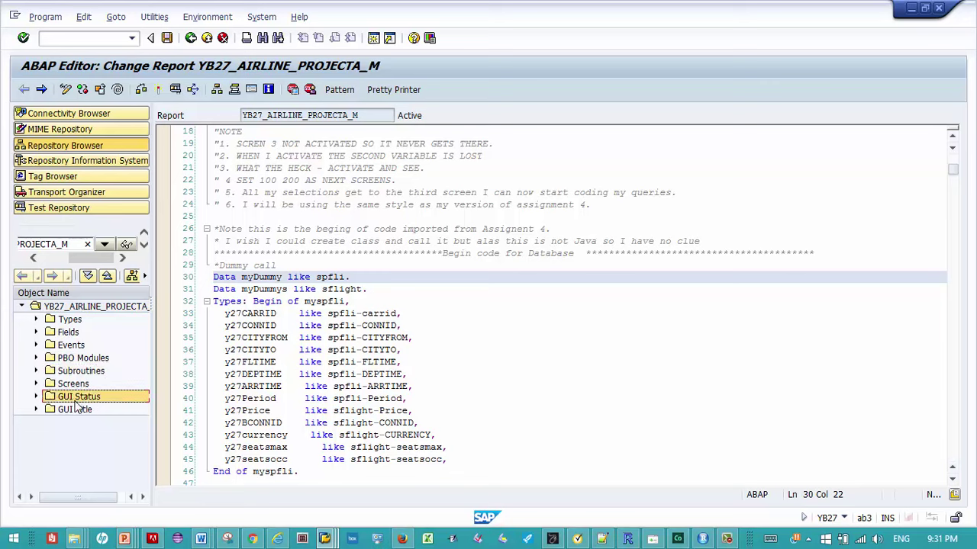
click(36, 384)
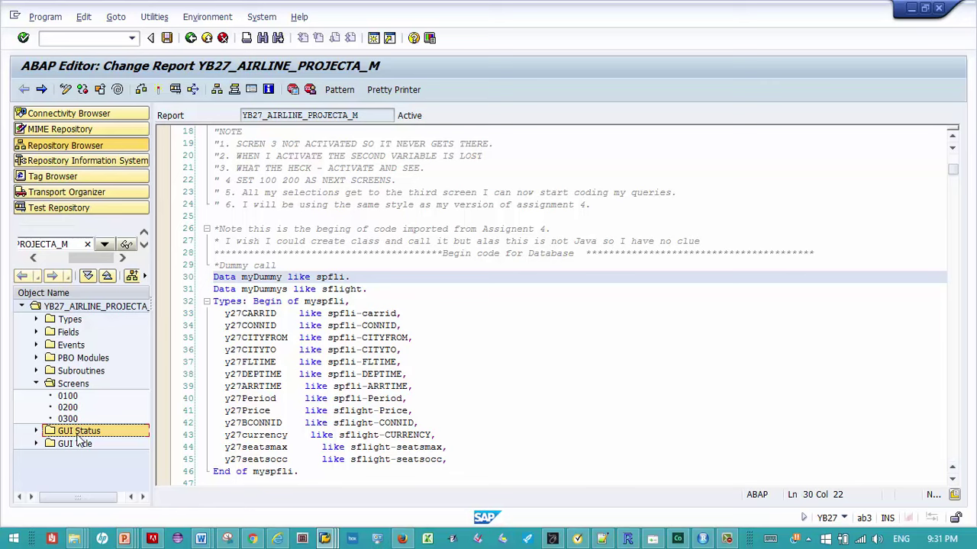
click(35, 431)
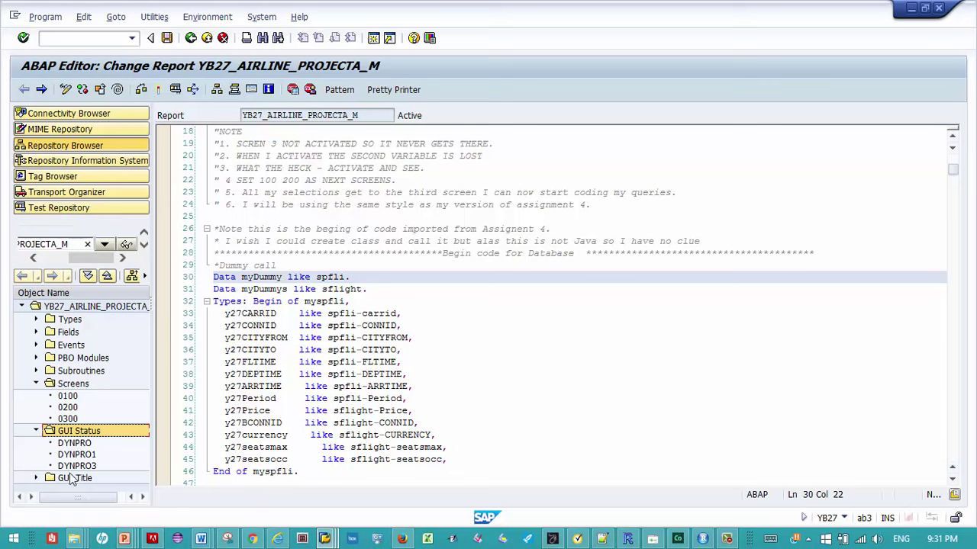
click(36, 479)
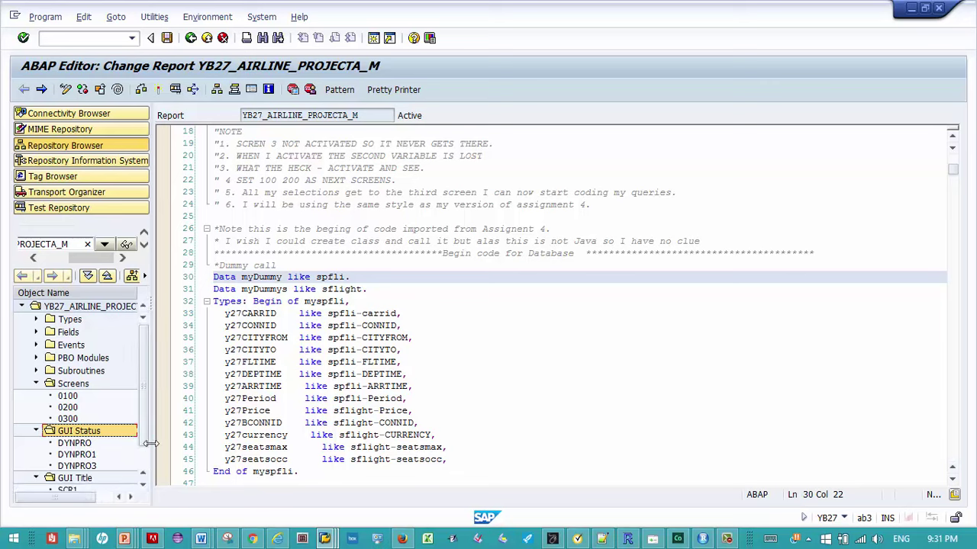
click(143, 483)
click(143, 482)
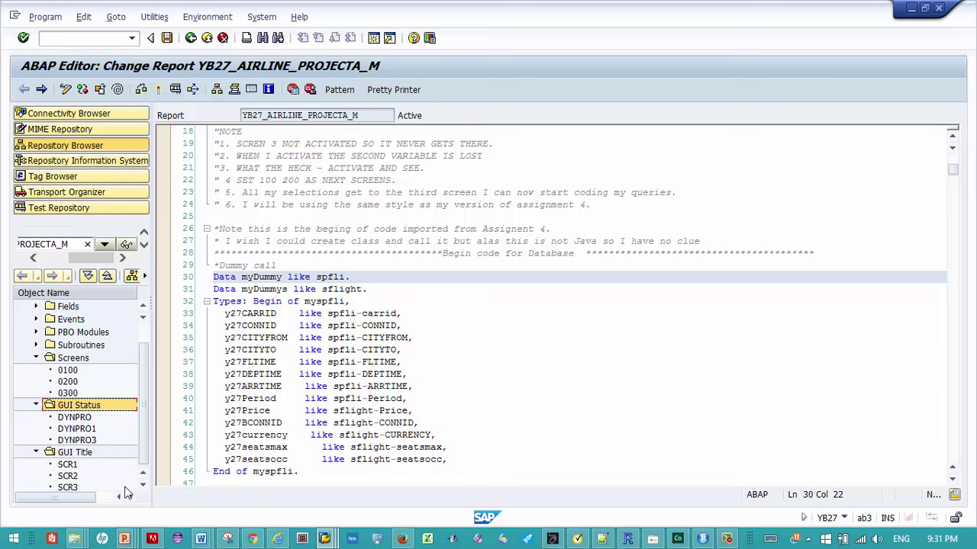
click(71, 359)
right_click(73, 358)
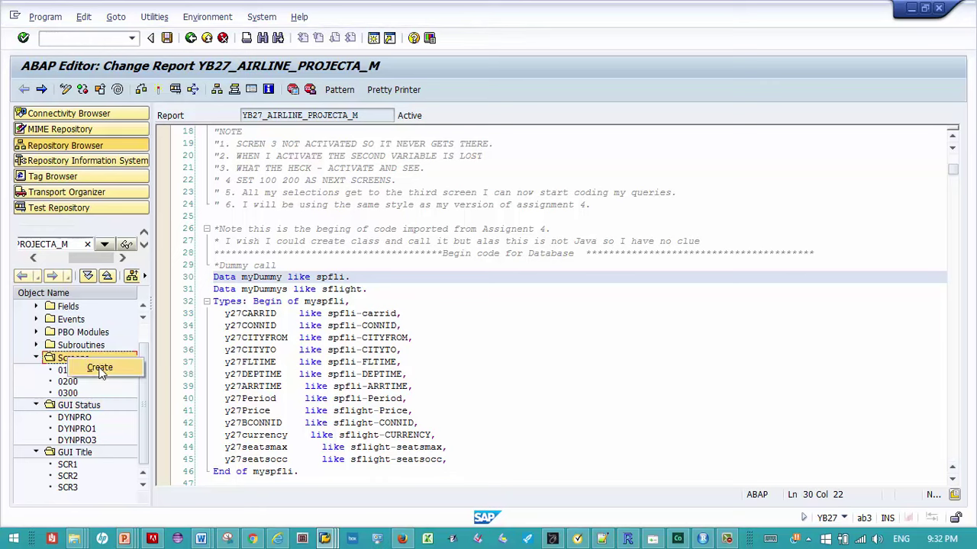
click(175, 365)
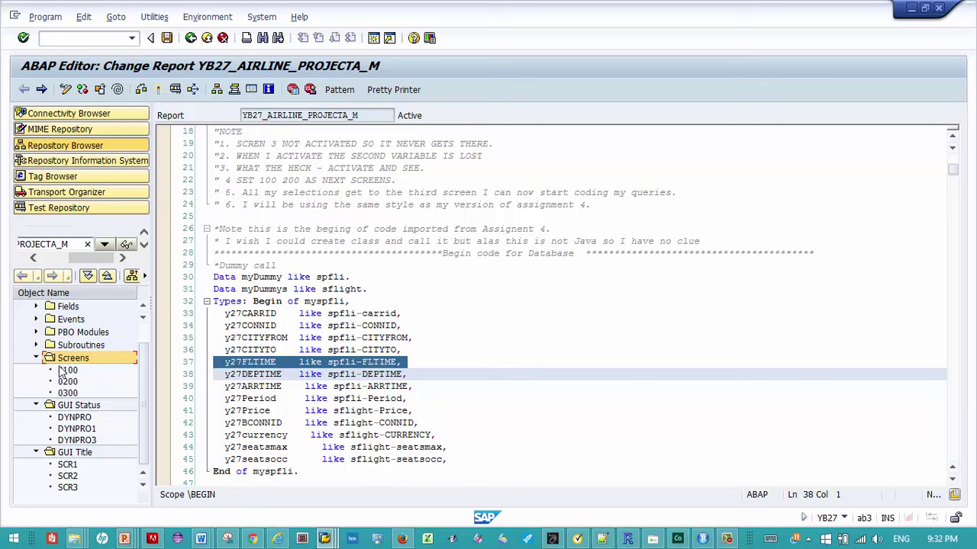
Step: Collapse the Screens, GUI Status and GUI Title folders in the object tree
click(36, 358)
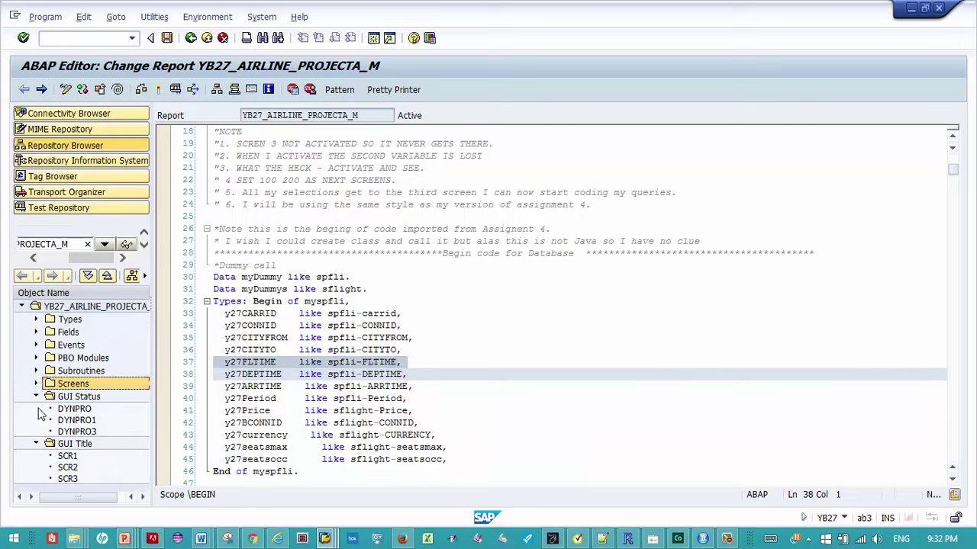
click(36, 397)
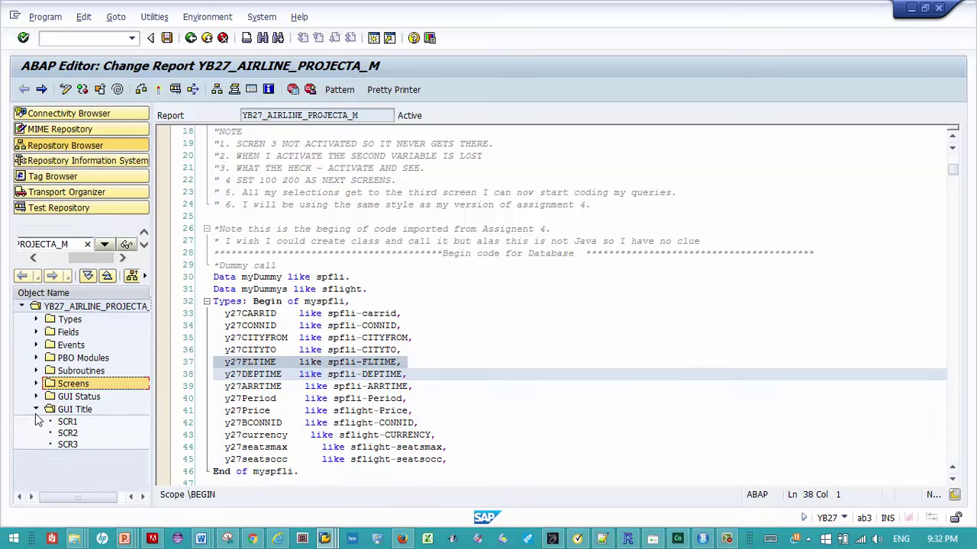
click(36, 411)
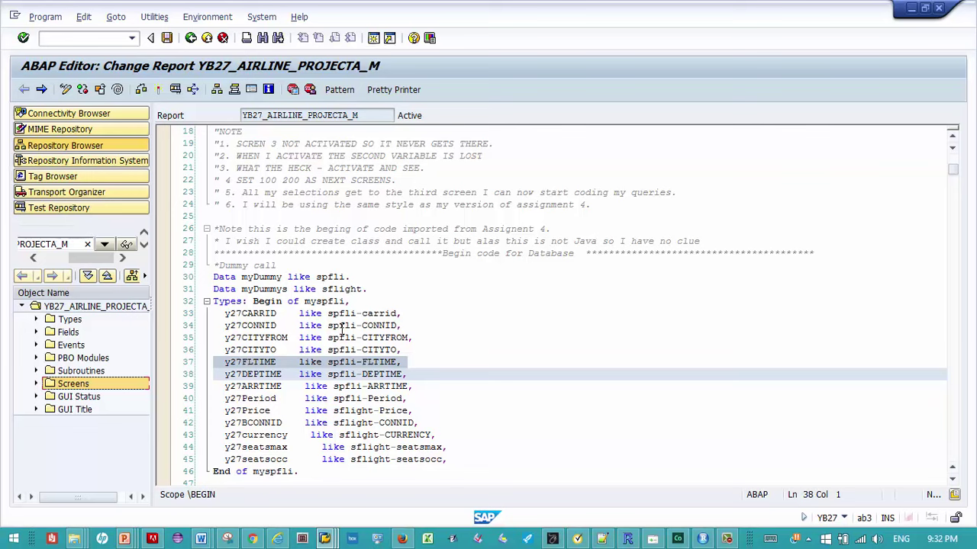
Step: Fold the myspfli type definition and examine the STATUS_0100, STATUS_0200 and STATUS_0300 modules at the end of the source code
click(206, 302)
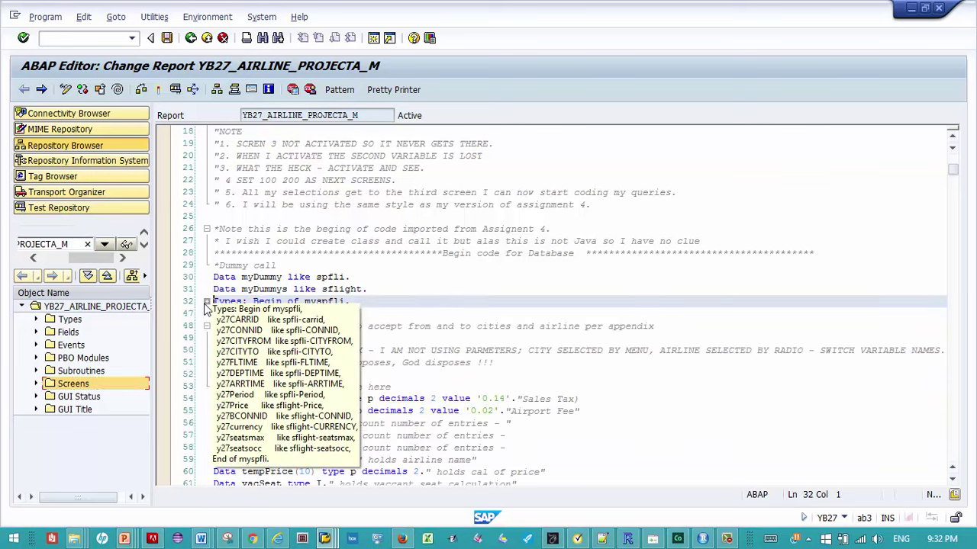
click(568, 350)
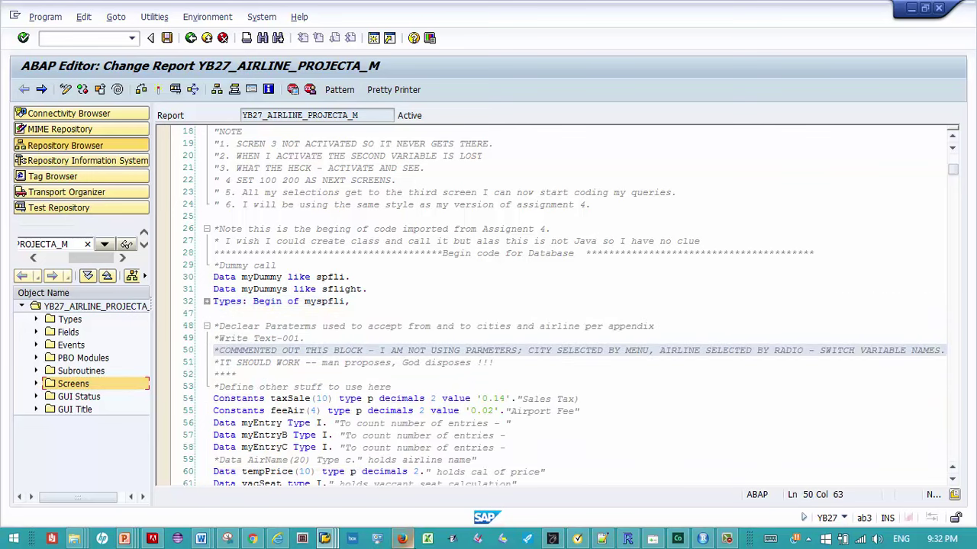
mouse_move(402, 539)
drag(952, 177, 976, 496)
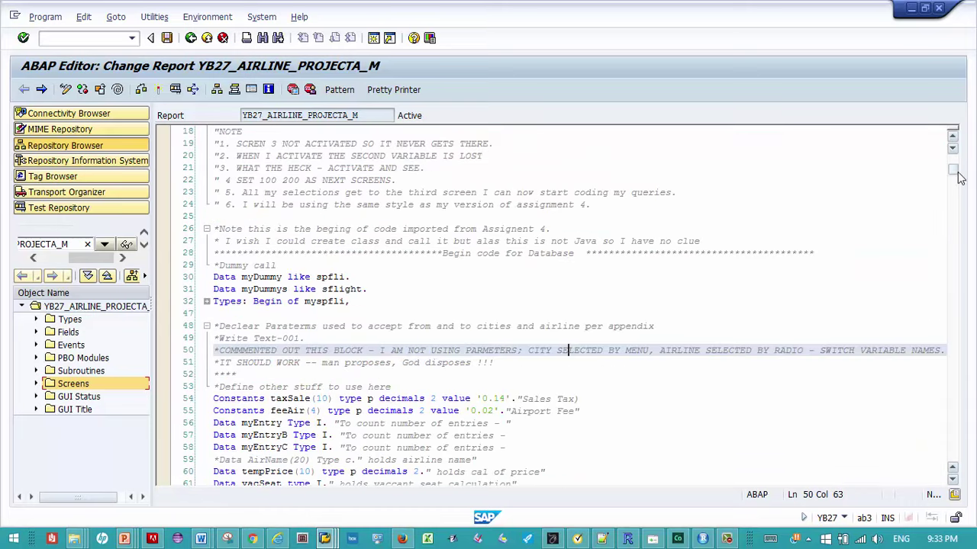
drag(955, 177, 974, 476)
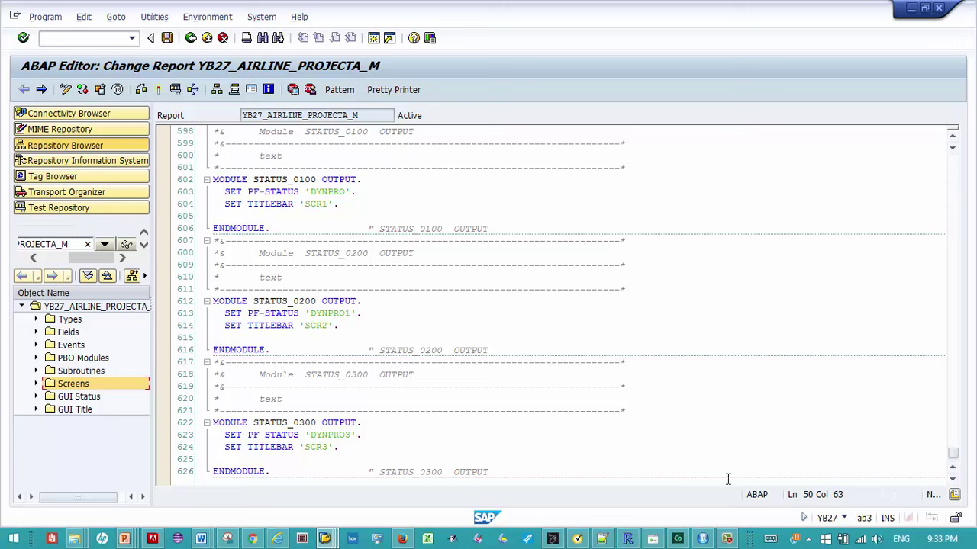
click(727, 538)
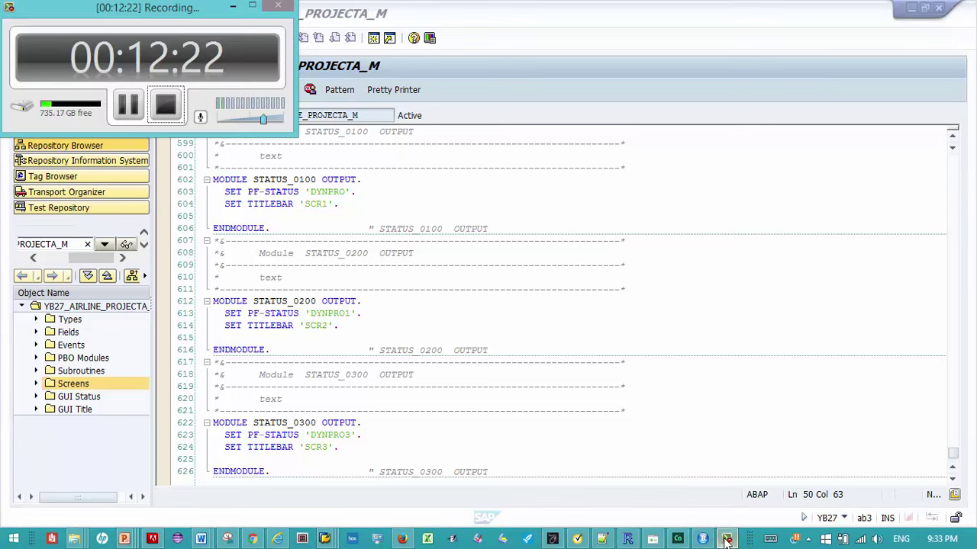